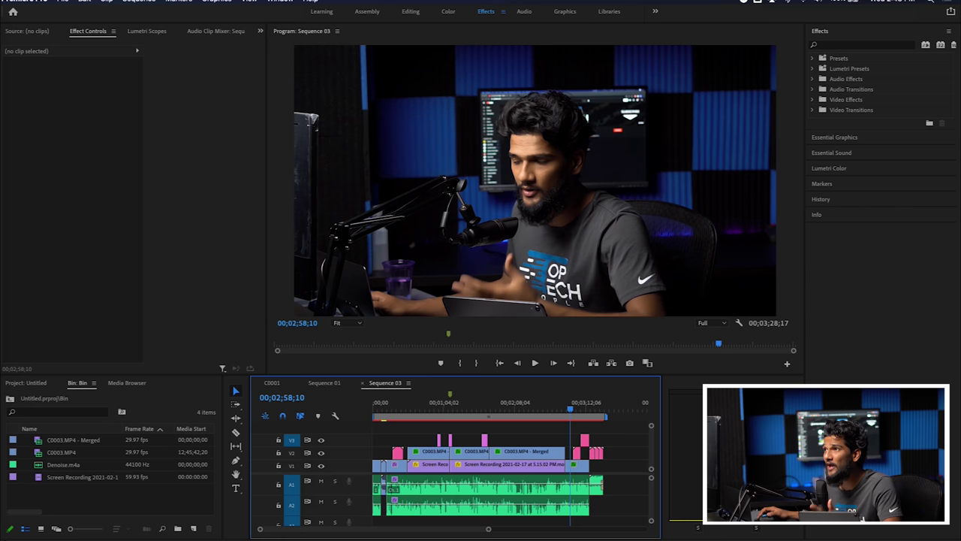
- Open Export Settings for Sequence 03 and change Source Range from Work Area to Entire Sequence
{"action": "left_click", "coordinate": [63, 2]}
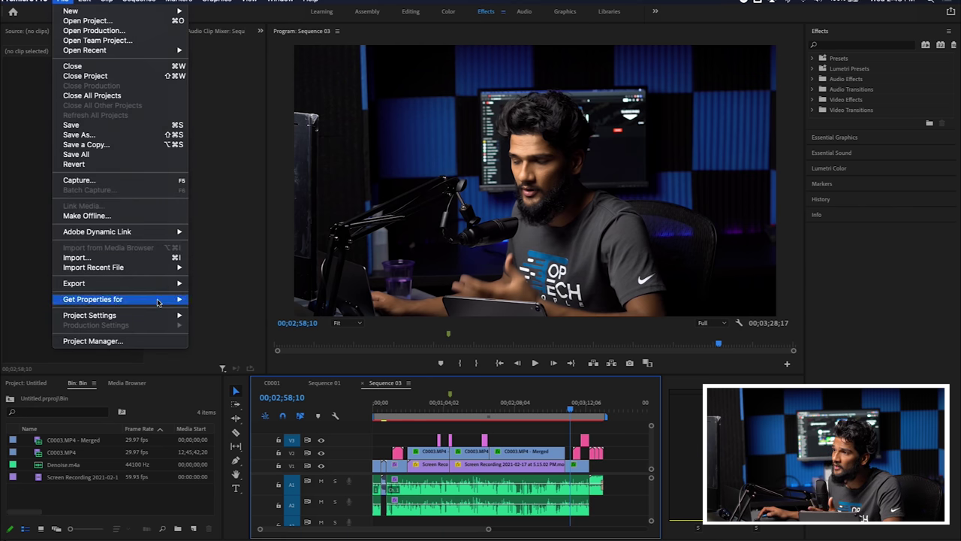
{"action": "mouse_move", "coordinate": [162, 283]}
{"action": "left_click", "coordinate": [239, 284]}
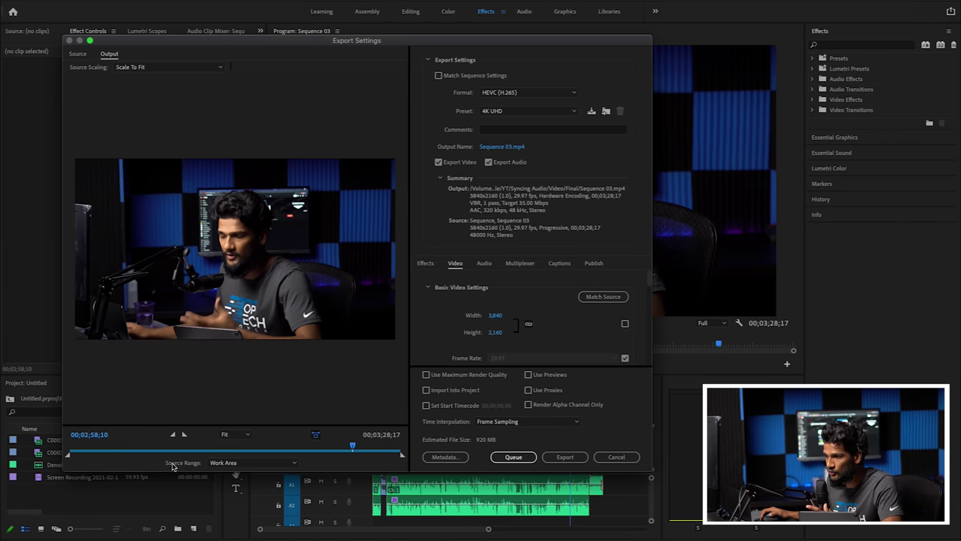
{"action": "left_click", "coordinate": [268, 465]}
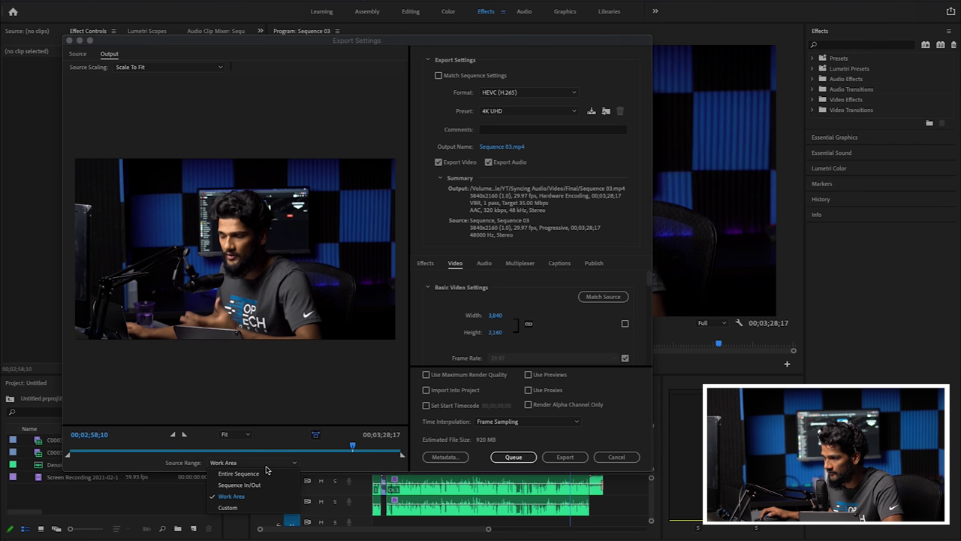
{"action": "left_click", "coordinate": [262, 474]}
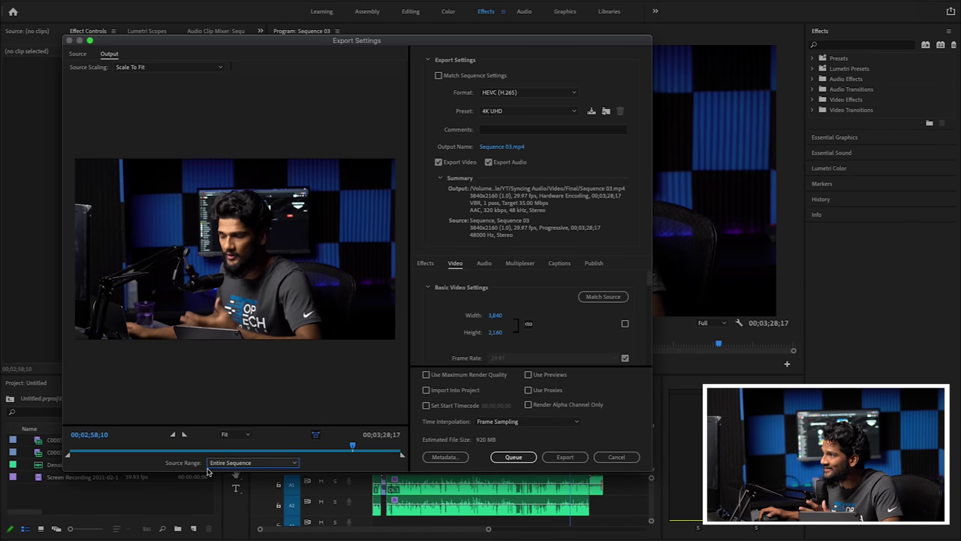
{"action": "left_click", "coordinate": [537, 92]}
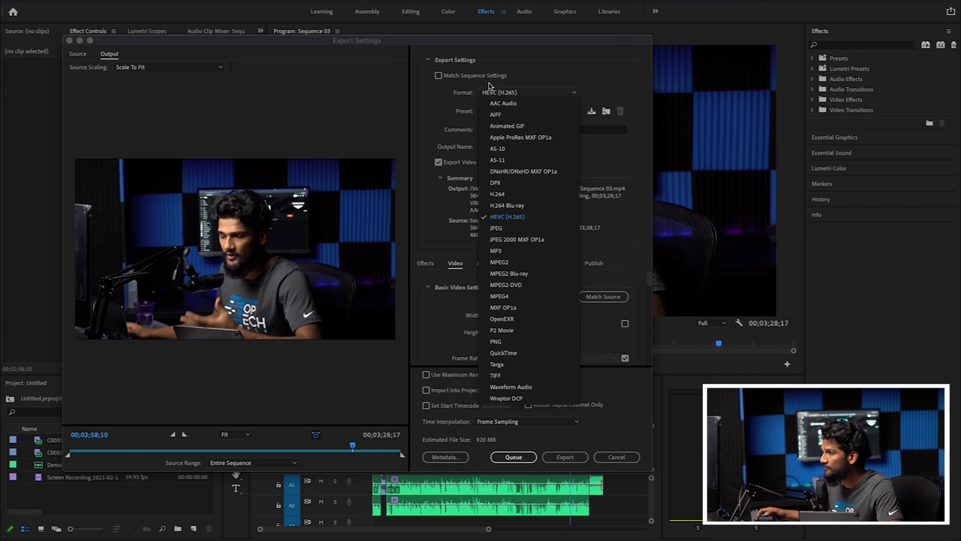
{"action": "left_click", "coordinate": [534, 218]}
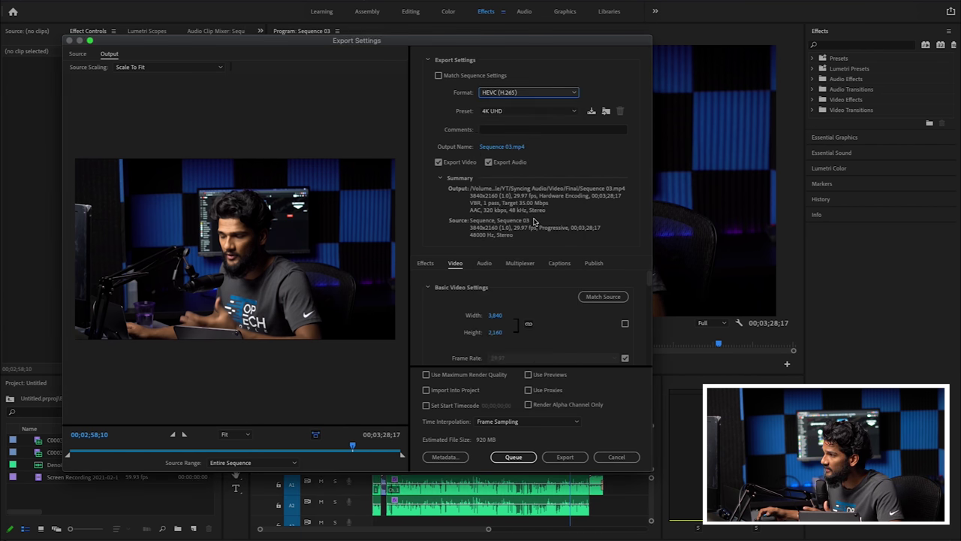
{"action": "left_click", "coordinate": [517, 113]}
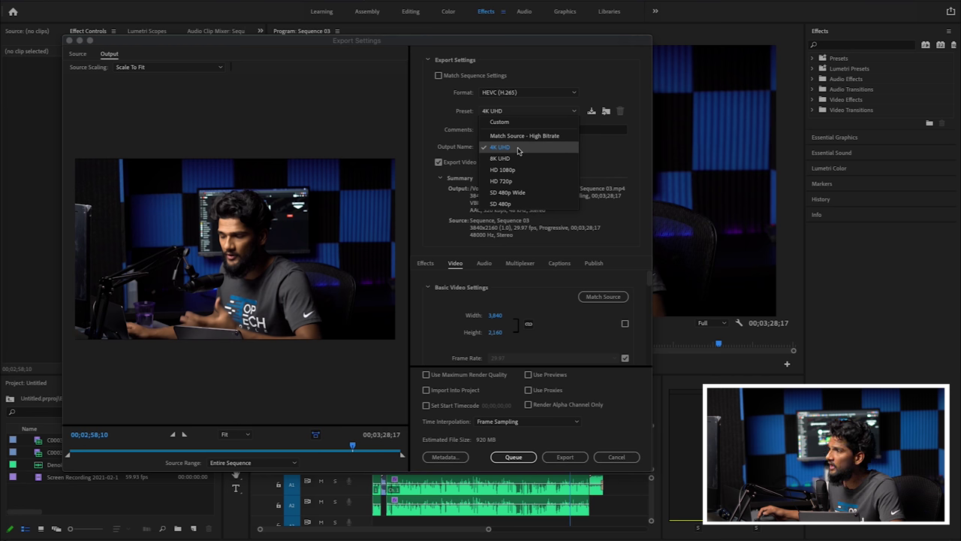
{"action": "left_click", "coordinate": [517, 149]}
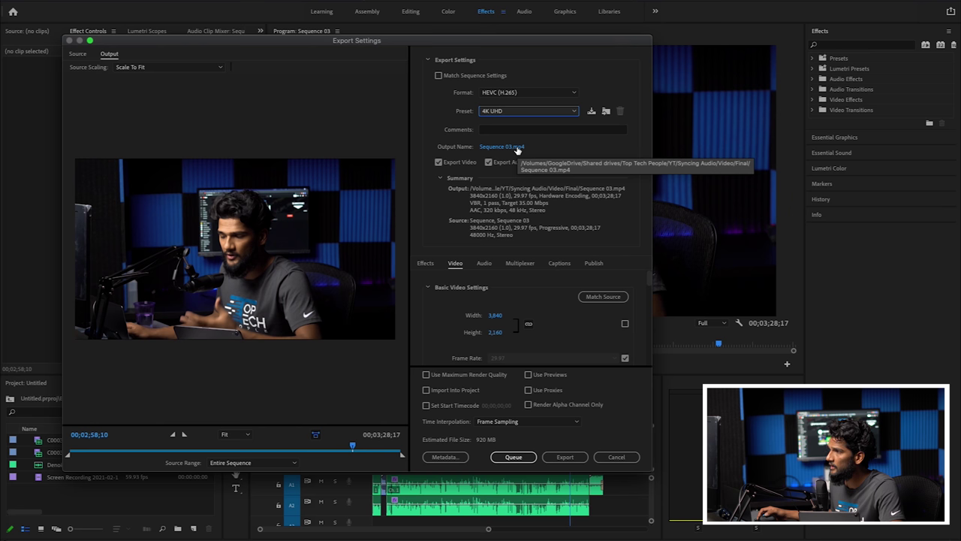
- Name the export file 'Removing Noise in Premiere Pro Using Denoise'
{"action": "left_click", "coordinate": [516, 148]}
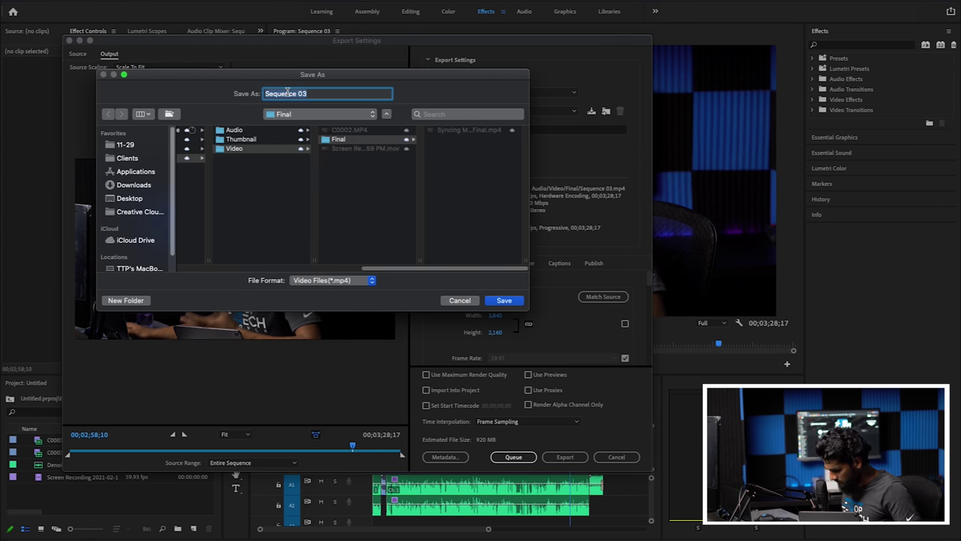
{"action": "type", "text": "Remove"}
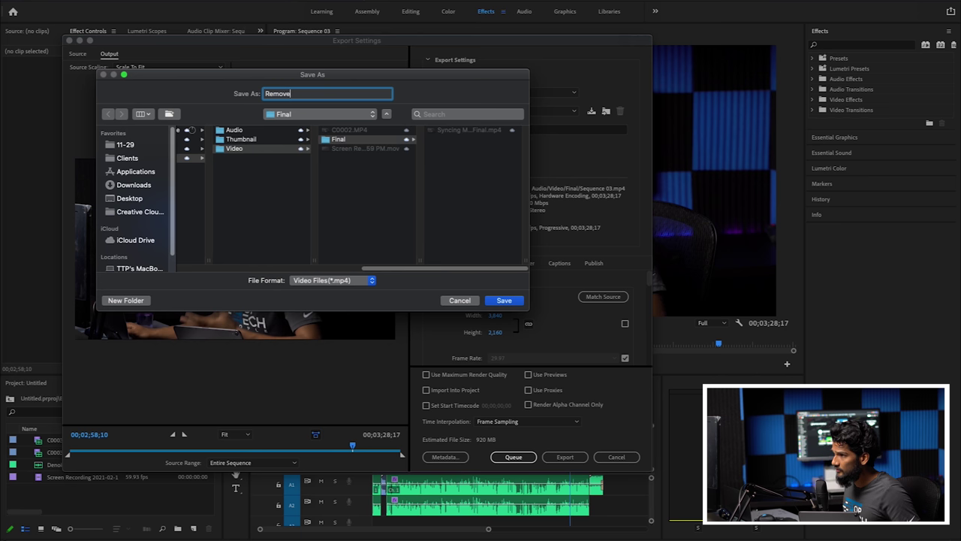
{"action": "type", "text": " Denoise"}
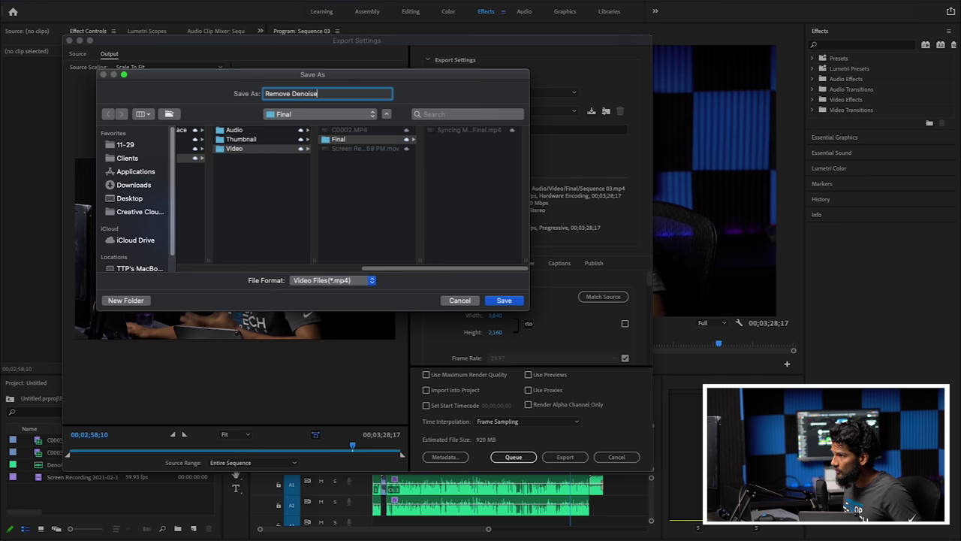
{"action": "type", "text": " Final"}
{"action": "key", "text": "BackSpace"}
{"action": "key", "text": "BackSpace"}
{"action": "key", "text": "BackSpace"}
{"action": "key", "text": "BackSpace"}
{"action": "key", "text": "BackSpace"}
{"action": "key", "text": "BackSpace"}
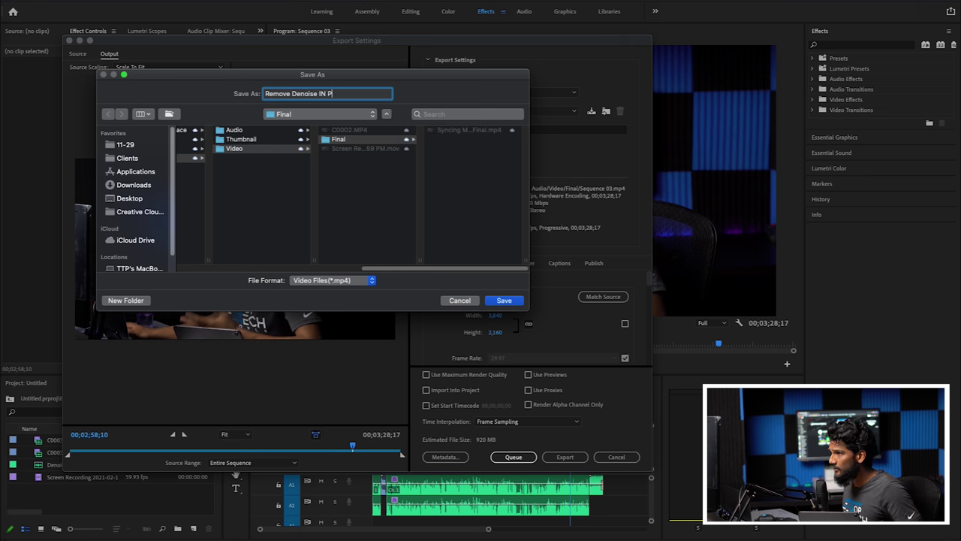
{"action": "key", "text": "BackSpace"}
{"action": "key", "text": "BackSpace"}
{"action": "key", "text": "BackSpace"}
{"action": "key", "text": "BackSpace"}
{"action": "key", "text": "BackSpace"}
{"action": "key", "text": "BackSpace"}
{"action": "key", "text": "BackSpace"}
{"action": "key", "text": "BackSpace"}
{"action": "key", "text": "BackSpace"}
{"action": "key", "text": "BackSpace"}
{"action": "key", "text": "BackSpace"}
{"action": "key", "text": "BackSpace"}
{"action": "key", "text": "BackSpace"}
{"action": "key", "text": "BackSpace"}
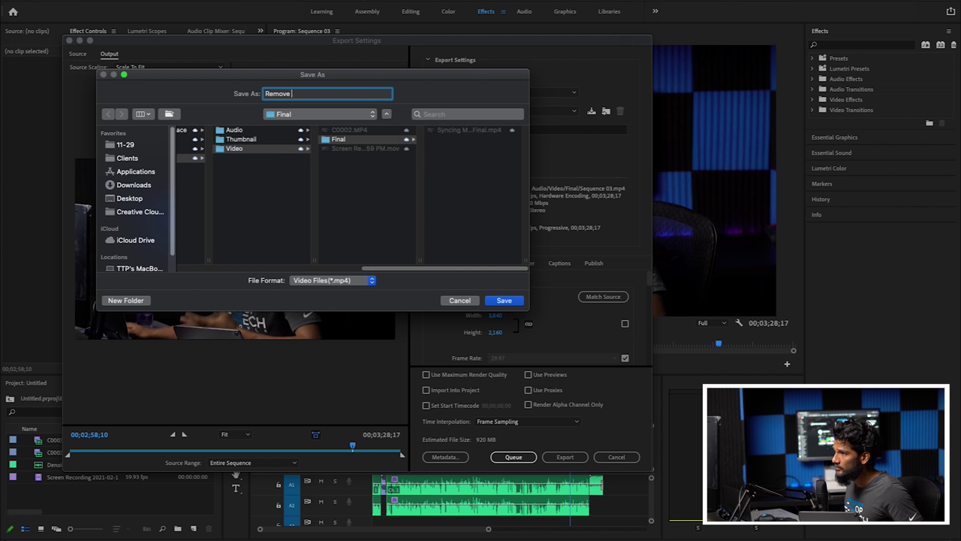
{"action": "type", "text": "Re"}
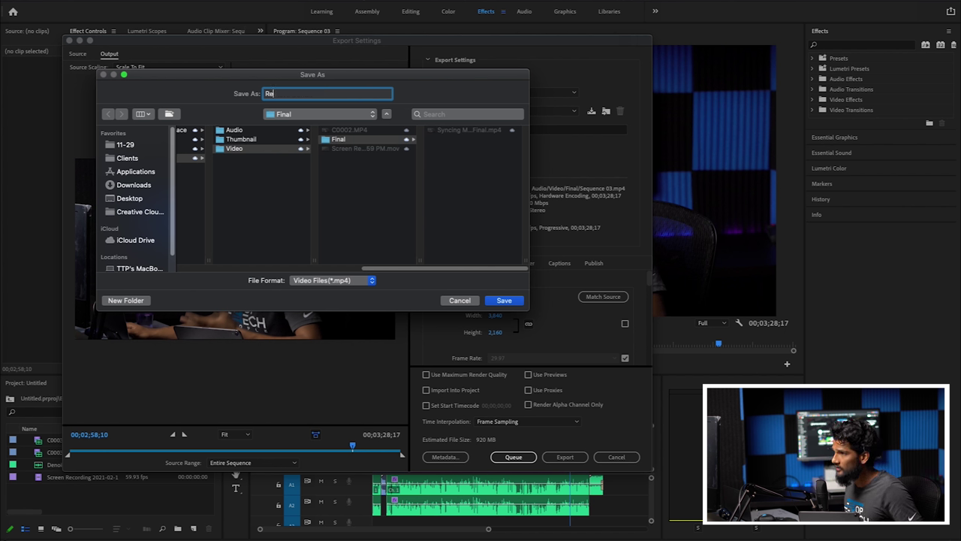
{"action": "type", "text": "moving Noise "}
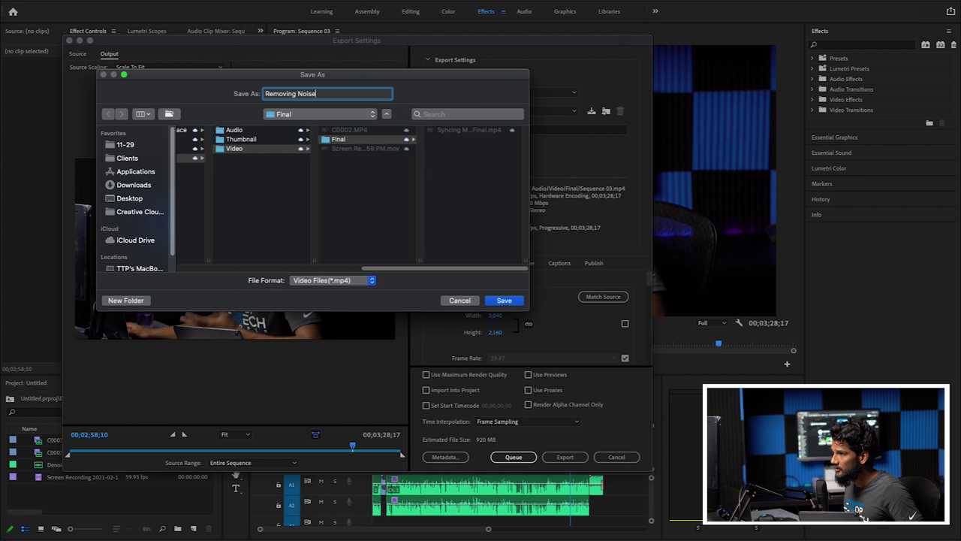
{"action": "type", "text": "in "}
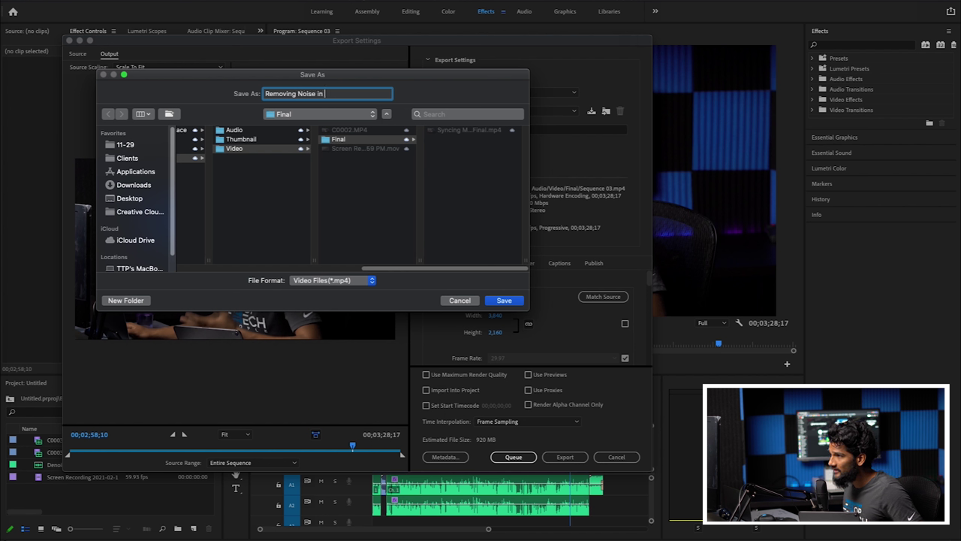
{"action": "type", "text": "Premiere Pro U"}
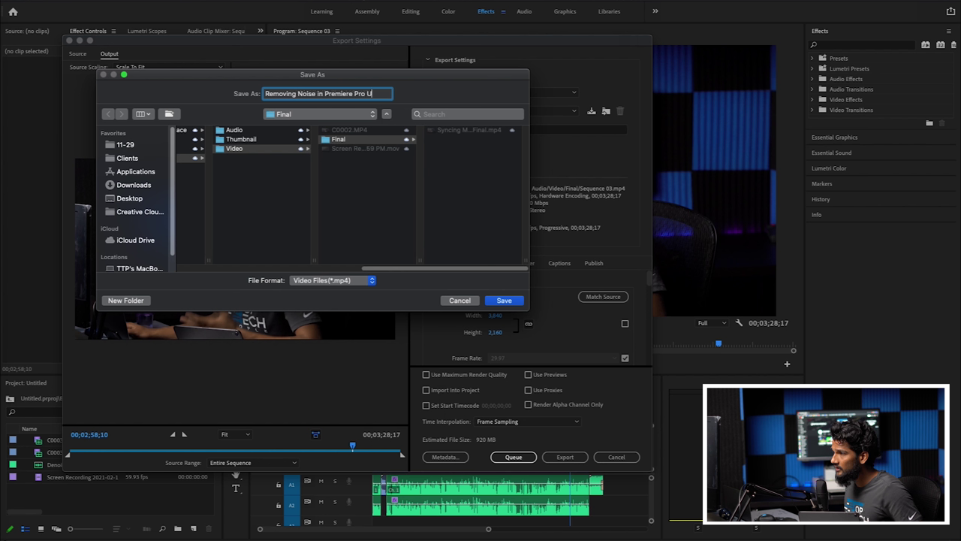
{"action": "type", "text": "sing Denoise"}
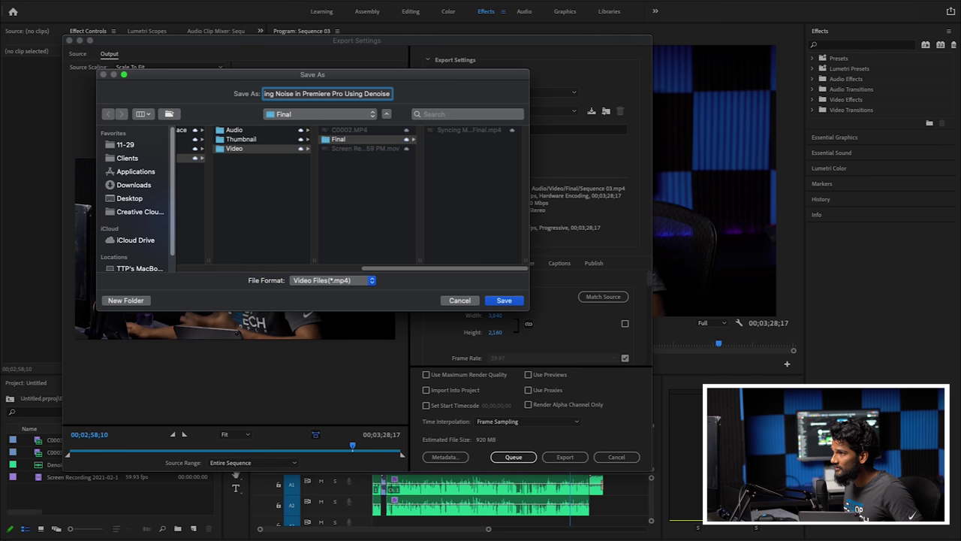
- Create a new 'Final' folder inside Denoise and save the output there
{"action": "left_click", "coordinate": [291, 117]}
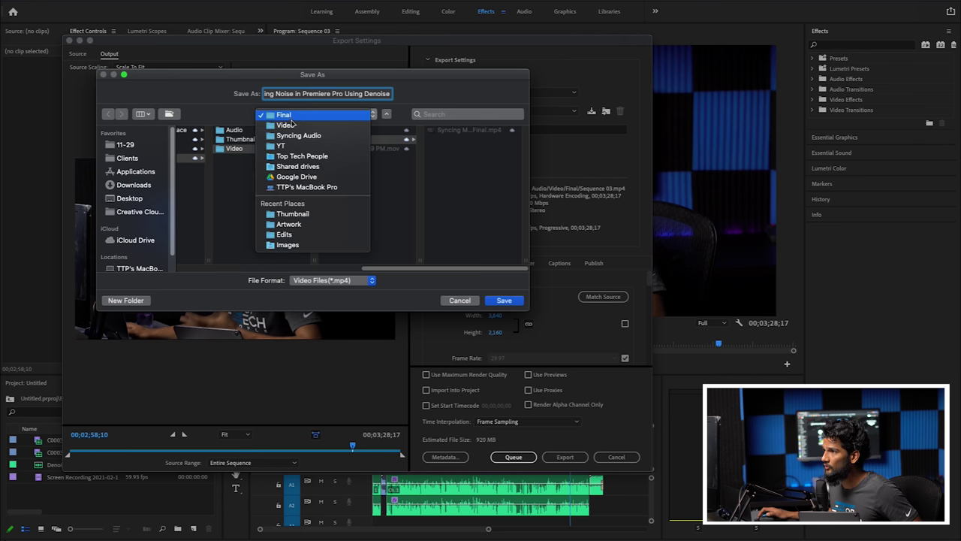
{"action": "left_click", "coordinate": [298, 136]}
{"action": "type", "text": "Final"}
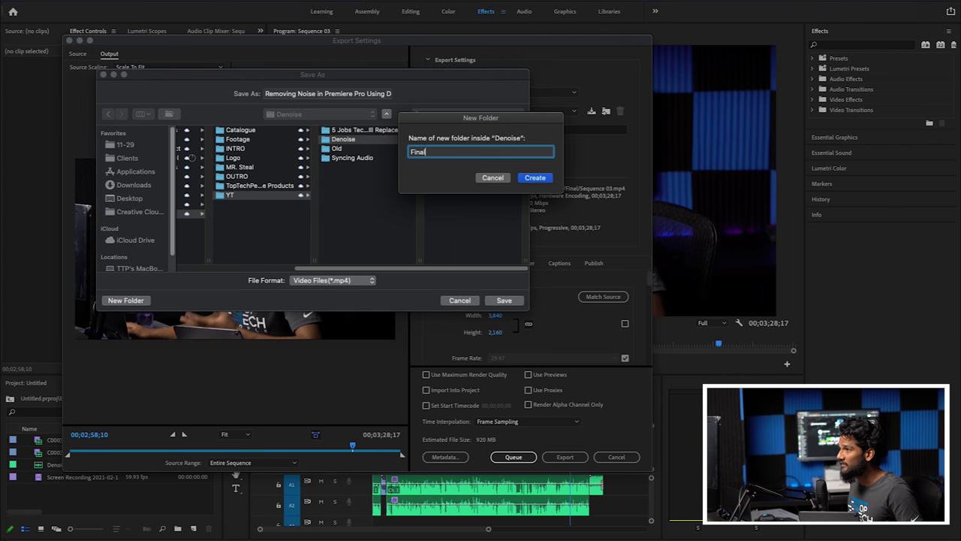
{"action": "left_click", "coordinate": [535, 178]}
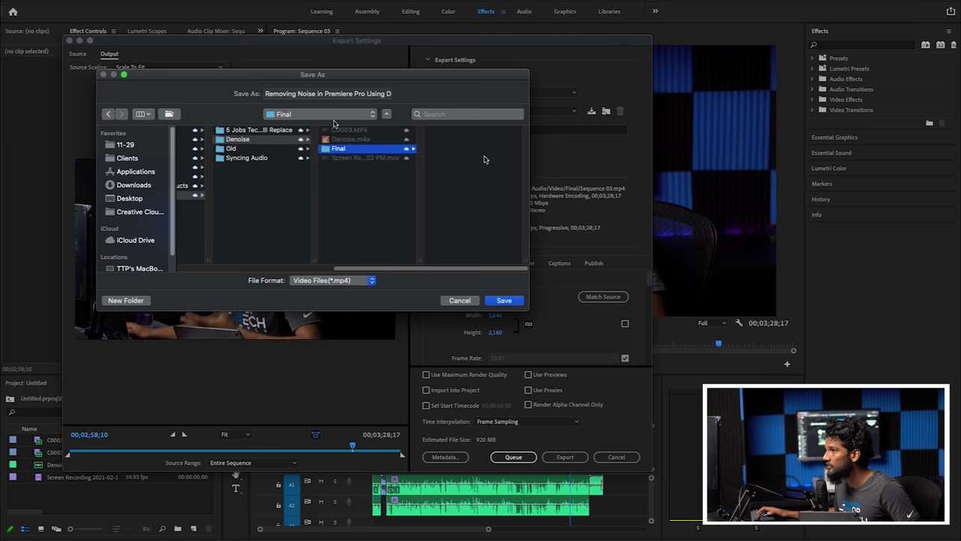
{"action": "left_click", "coordinate": [502, 301]}
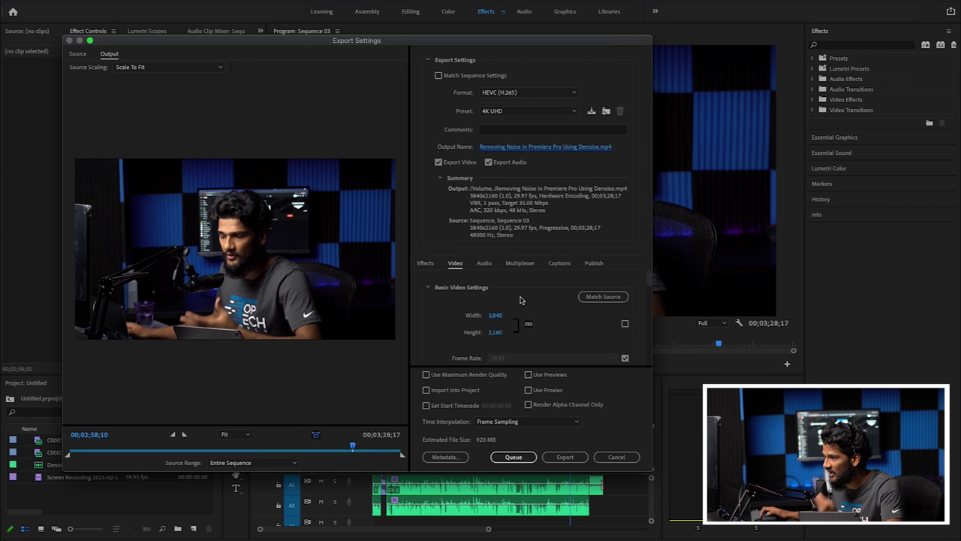
{"action": "scroll", "coordinate": [520, 300], "scroll_direction": "down", "scroll_amount": 2}
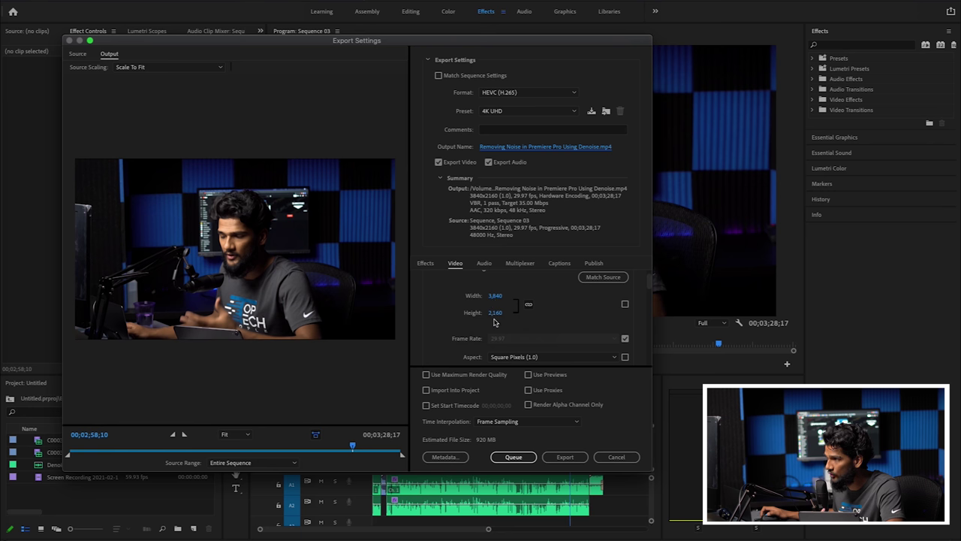
{"action": "scroll", "coordinate": [487, 347], "scroll_direction": "down", "scroll_amount": 2}
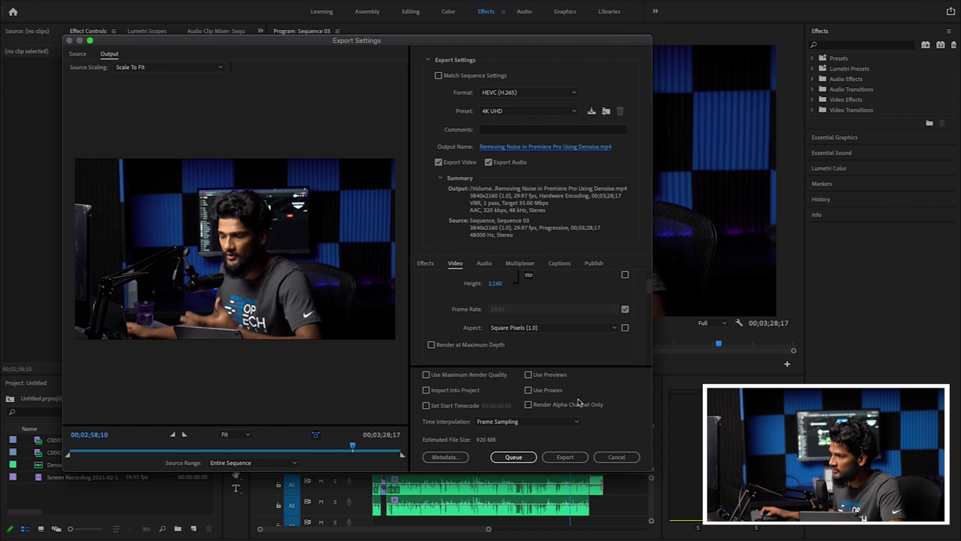
{"action": "left_click", "coordinate": [562, 456]}
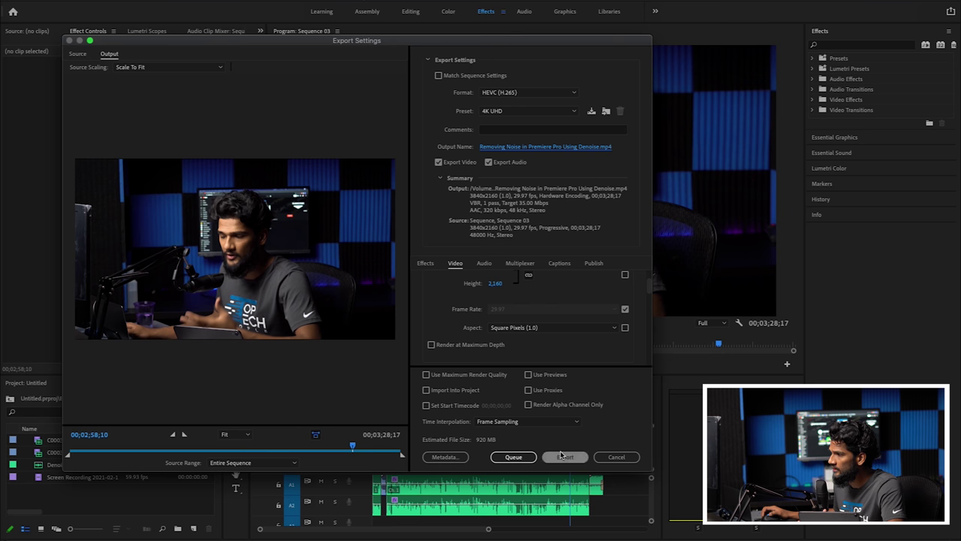
- Queue the Sequence 03 HEVC 4K UHD export in Adobe Media Encoder
{"action": "left_click", "coordinate": [514, 457]}
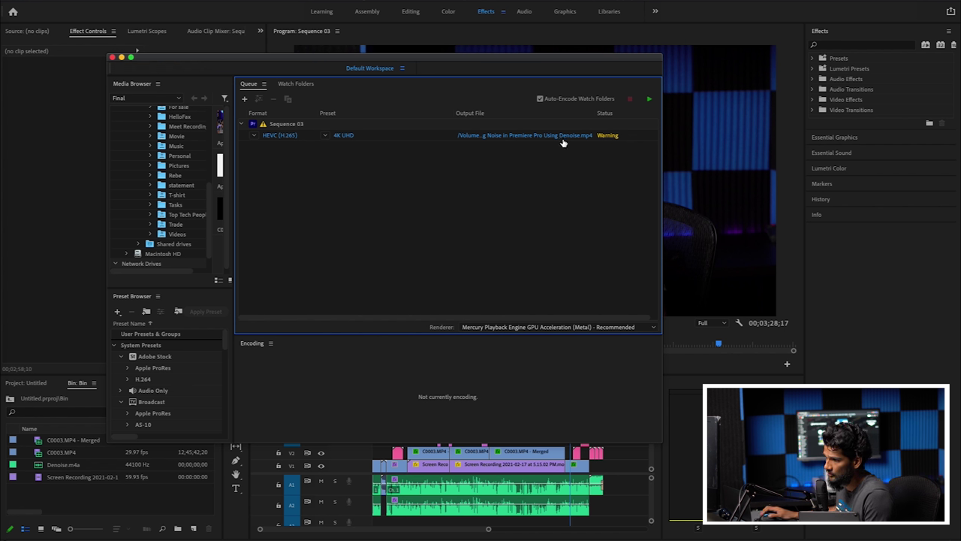
{"action": "mouse_move", "coordinate": [612, 136]}
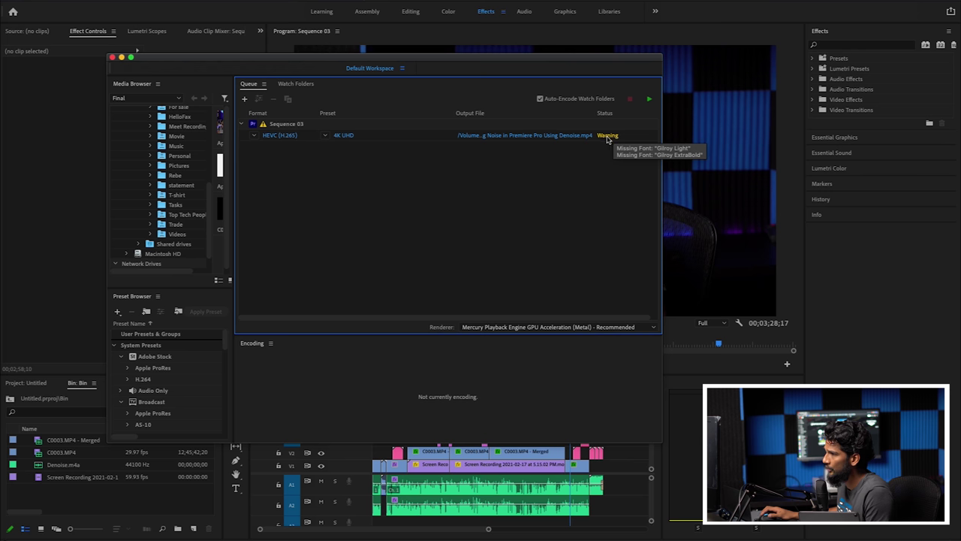
- Start the Media Encoder queue to encode the Sequence 03 HEVC 4K job
{"action": "left_click", "coordinate": [649, 100]}
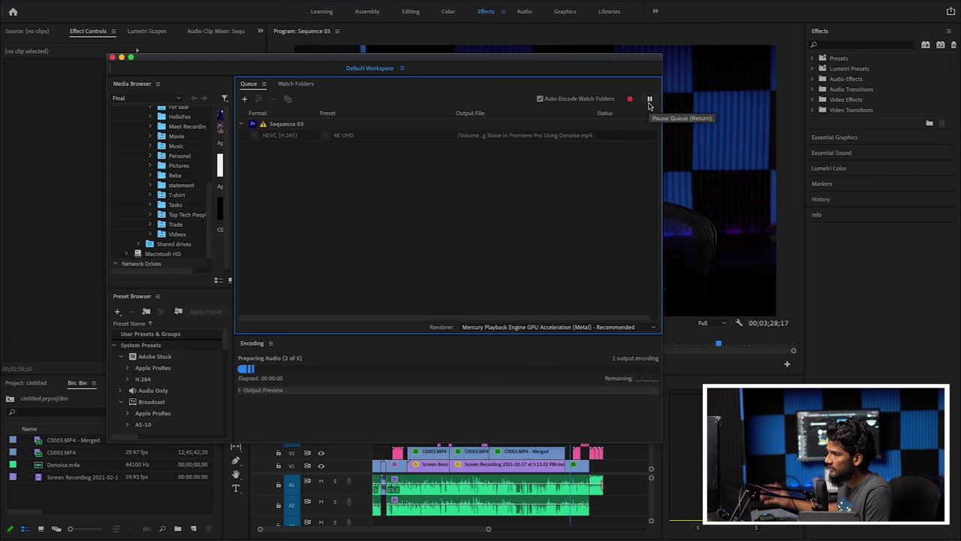